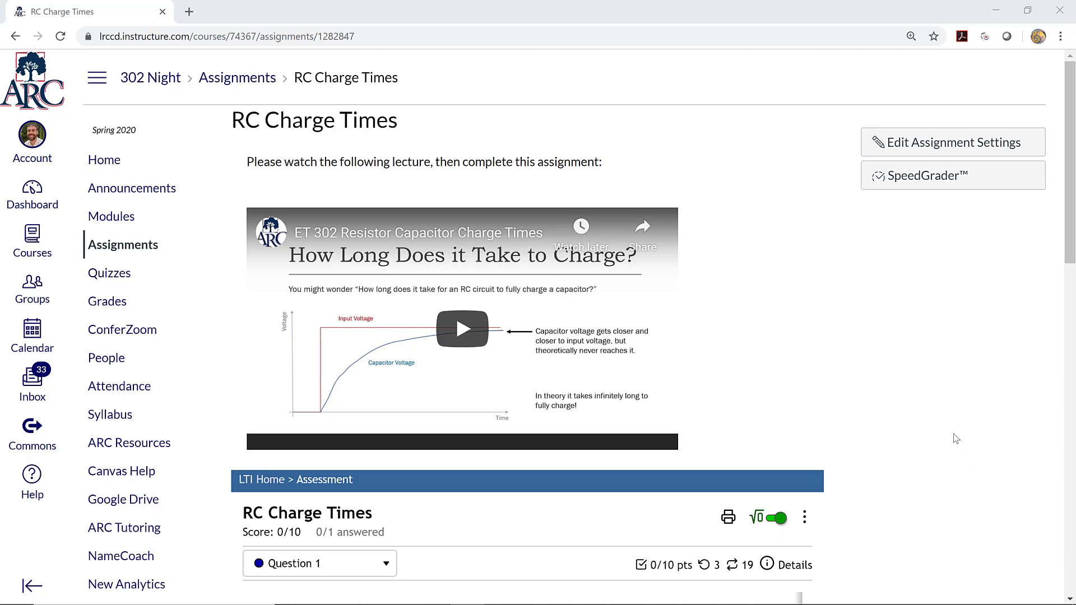
# Step: Enter 2.2 in Circuit 1's Time Constant (calculated) box in the component table
pyautogui.scroll(-1, 954, 436)
pyautogui.scroll(-2, 954, 435)
pyautogui.scroll(-2, 954, 435)
pyautogui.scroll(-1, 954, 435)
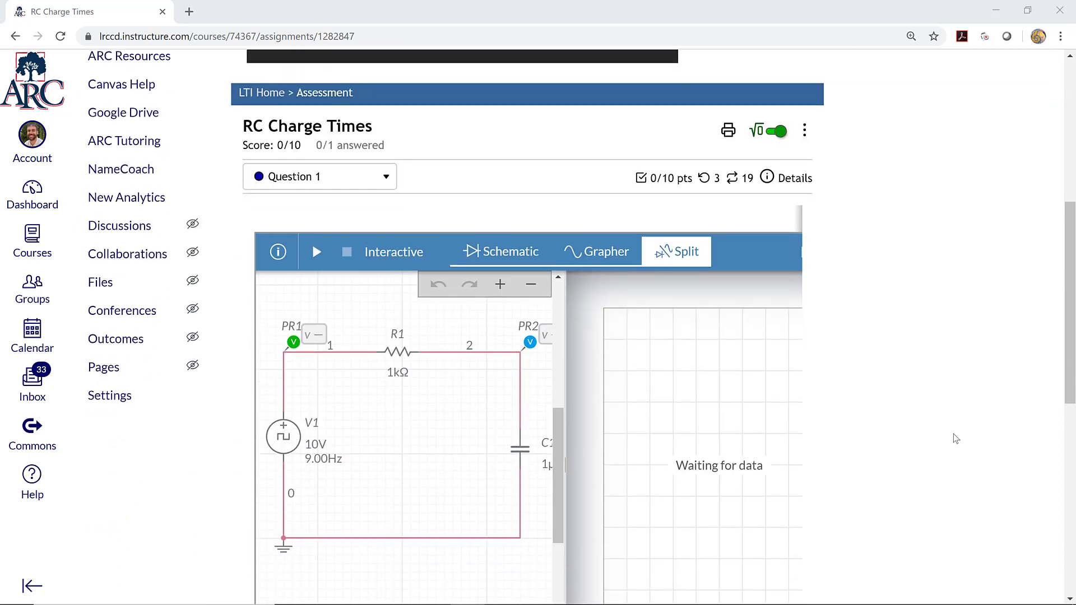
pyautogui.scroll(-2, 953, 434)
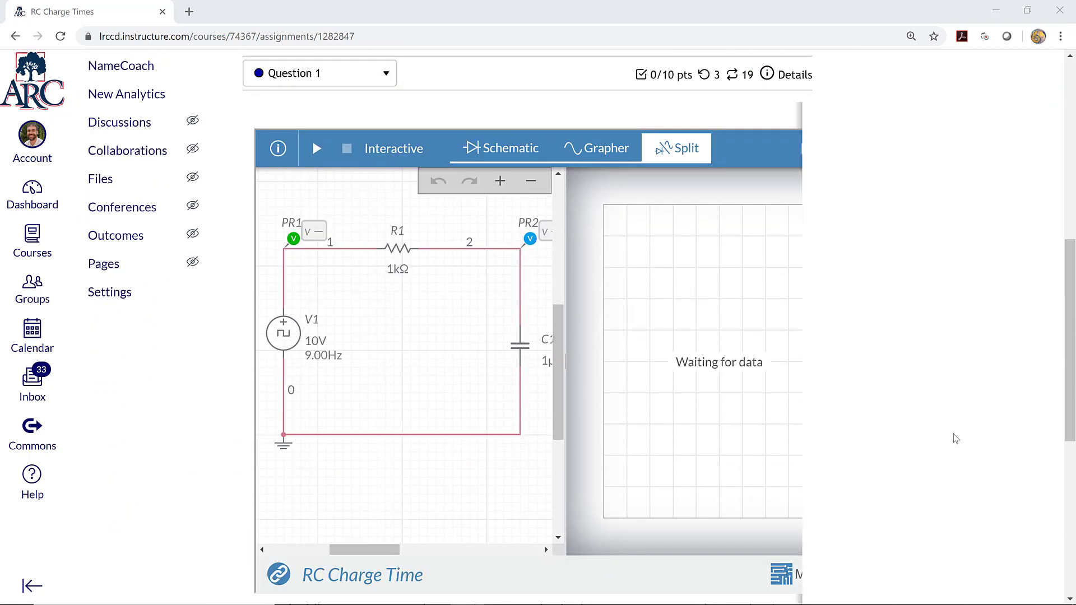
pyautogui.scroll(-1, 953, 433)
pyautogui.scroll(-1, 953, 433)
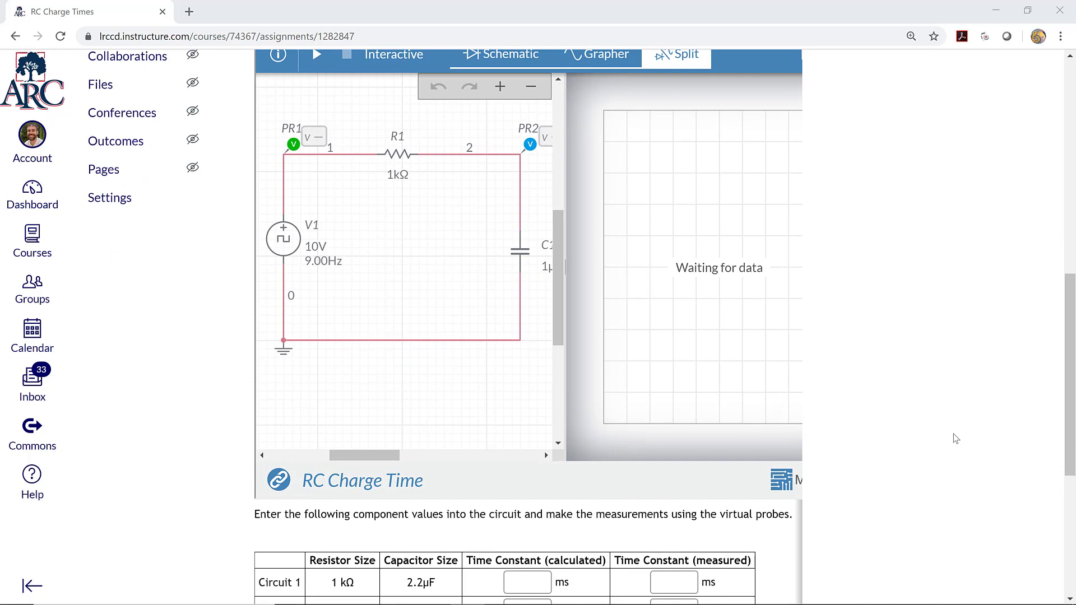
pyautogui.scroll(-2, 953, 433)
pyautogui.scroll(-1, 953, 435)
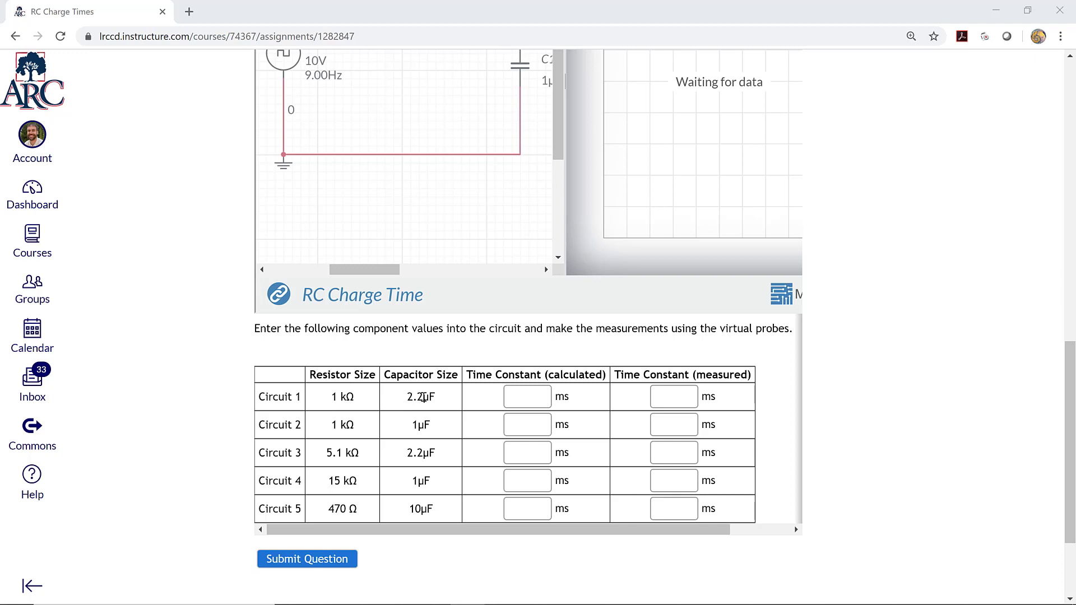
pyautogui.click(520, 396)
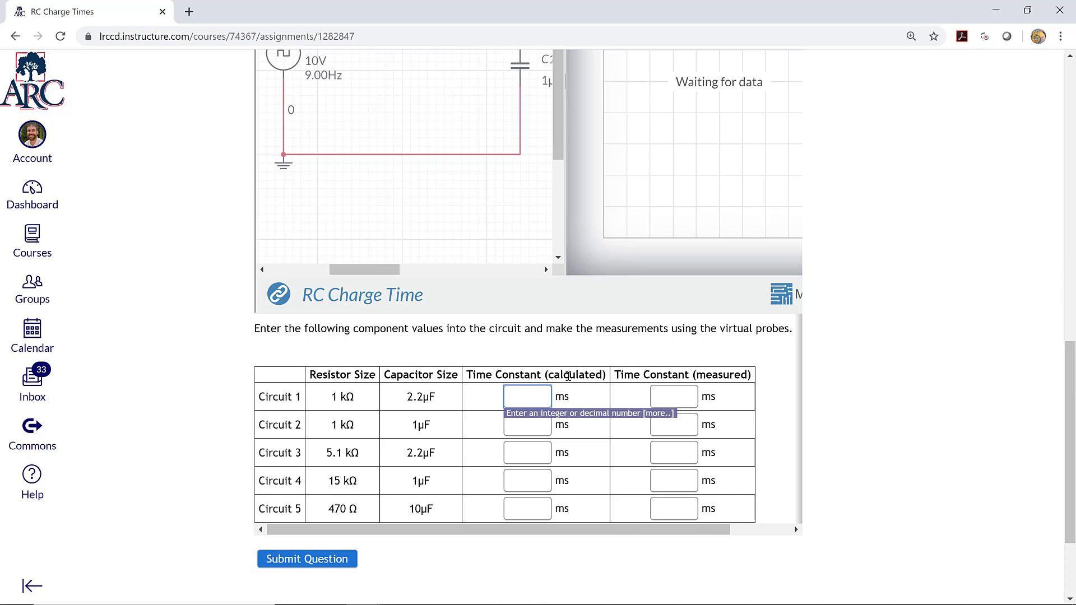
pyautogui.write('2.2')
pyautogui.click(859, 323)
# Step: Replace capacitor C1's 1µ value with 2.2u, leaving R1 at 1 kΩ
pyautogui.scroll(1, 860, 322)
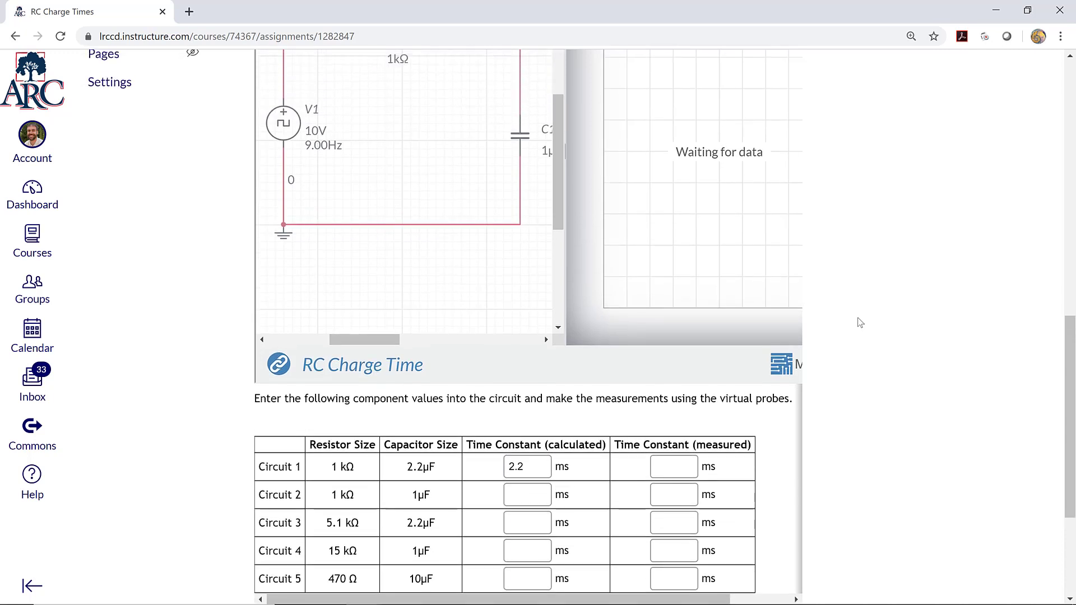
pyautogui.scroll(1, 859, 323)
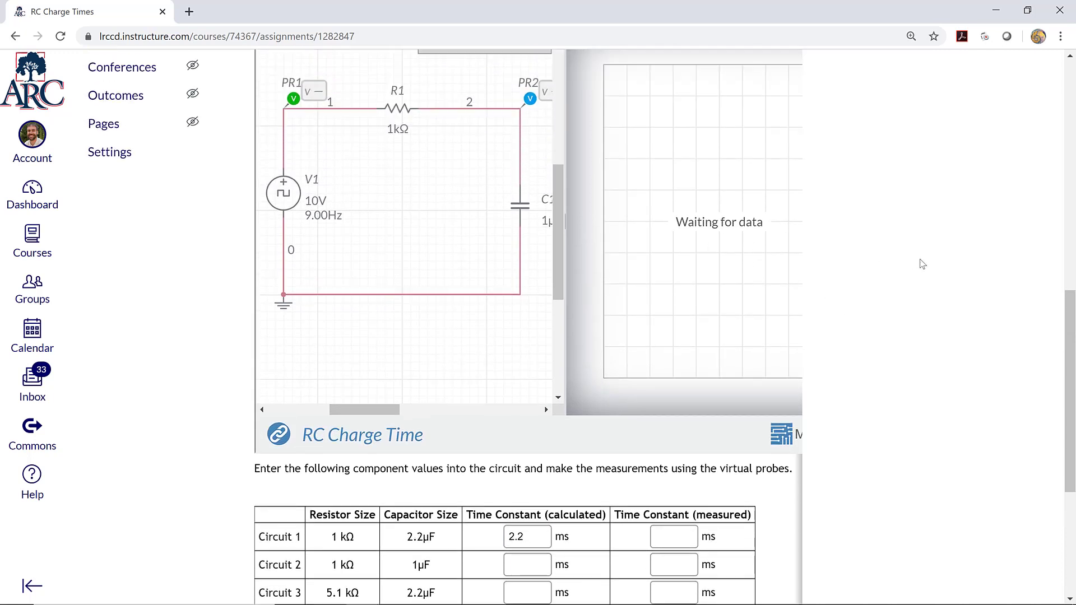
pyautogui.scroll(1, 721, 308)
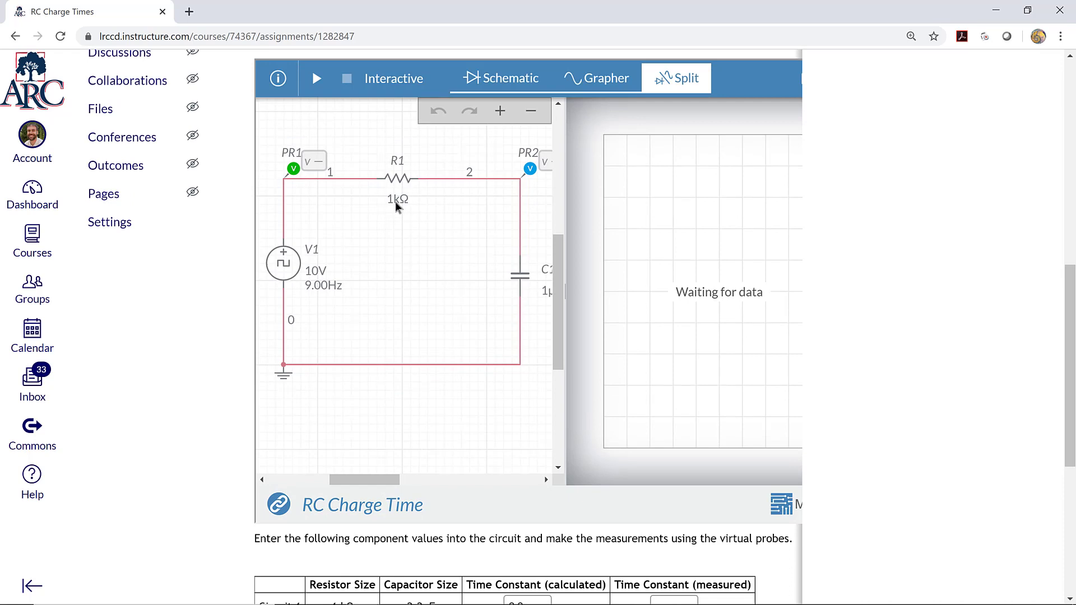
pyautogui.moveTo(361, 481); pyautogui.dragTo(381, 487)
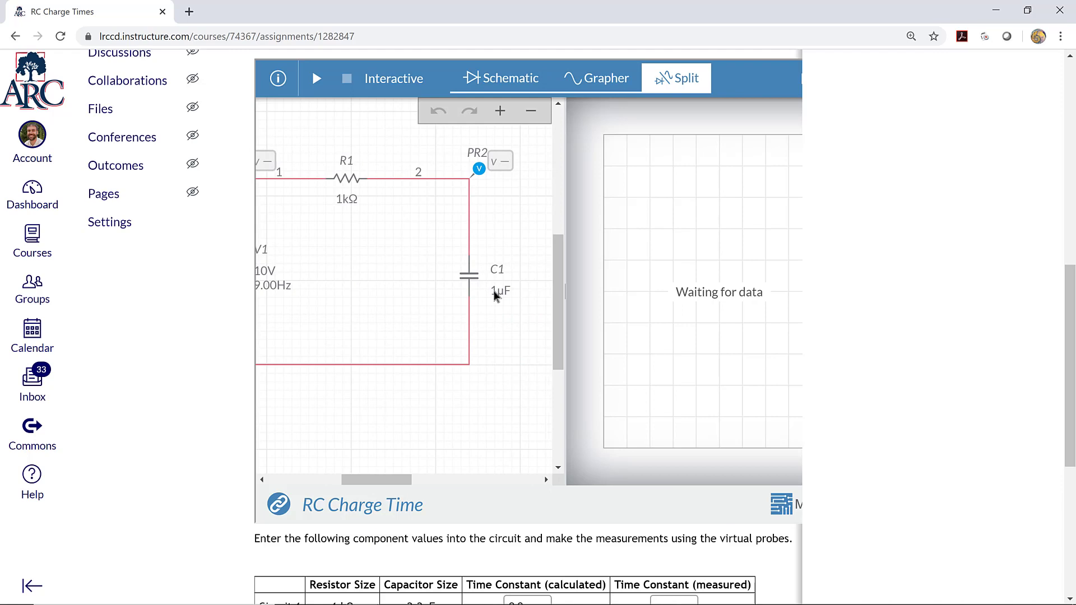
pyautogui.click(493, 290)
pyautogui.click(493, 318)
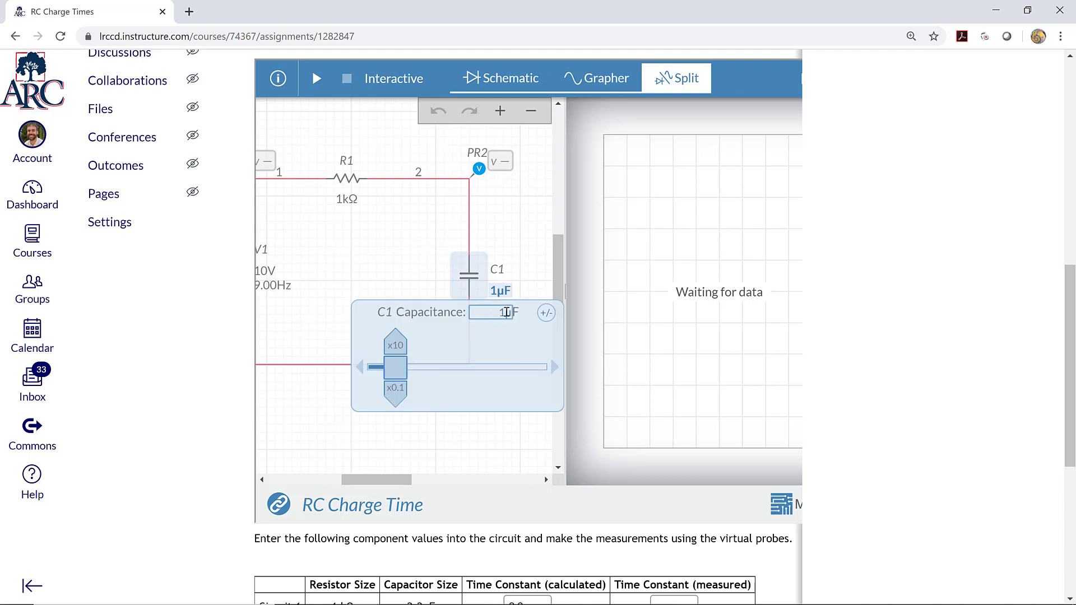
pyautogui.doubleClick(506, 312)
pyautogui.write('2.2u')
pyautogui.click(520, 251)
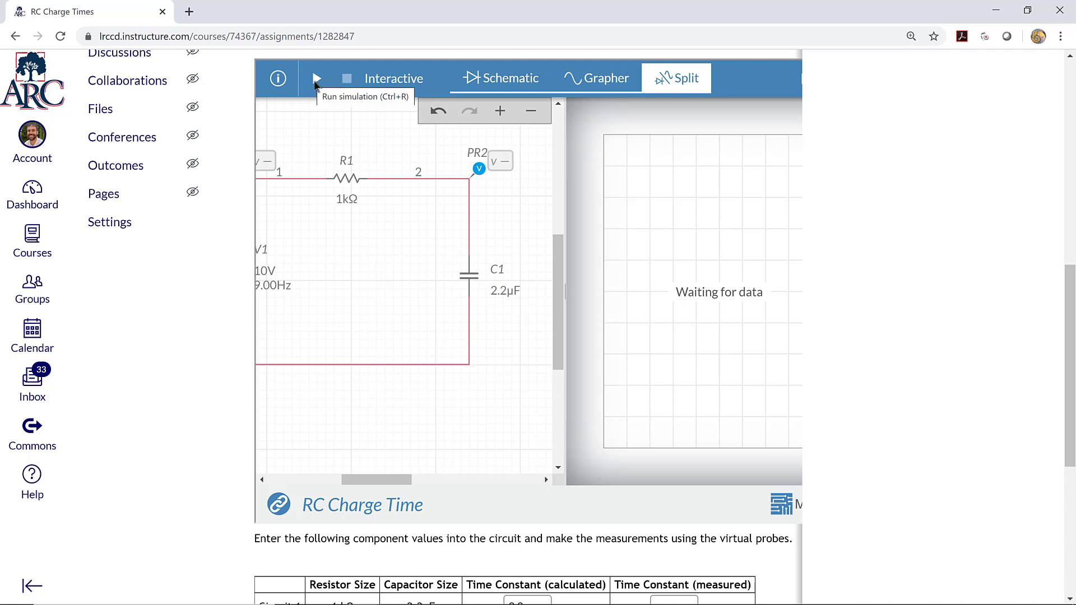
# Step: Run the RC circuit simulation, then stop it to freeze the charging trace
pyautogui.click(315, 80)
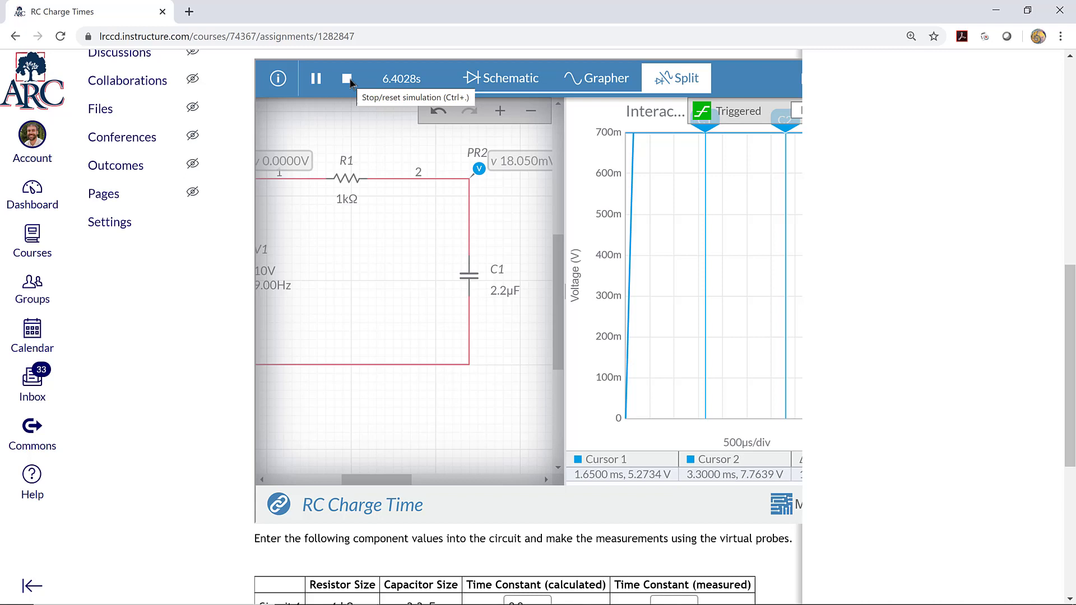
pyautogui.click(348, 80)
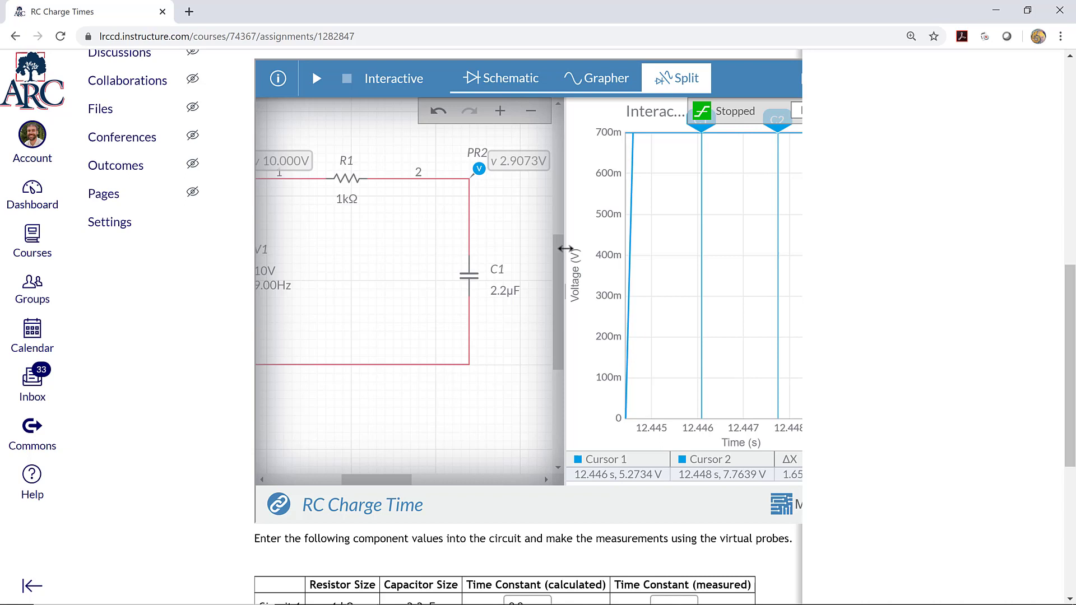
# Step: Widen the Grapher pane beside the schematic and zoom out the voltage axis
pyautogui.moveTo(565, 248); pyautogui.dragTo(314, 268)
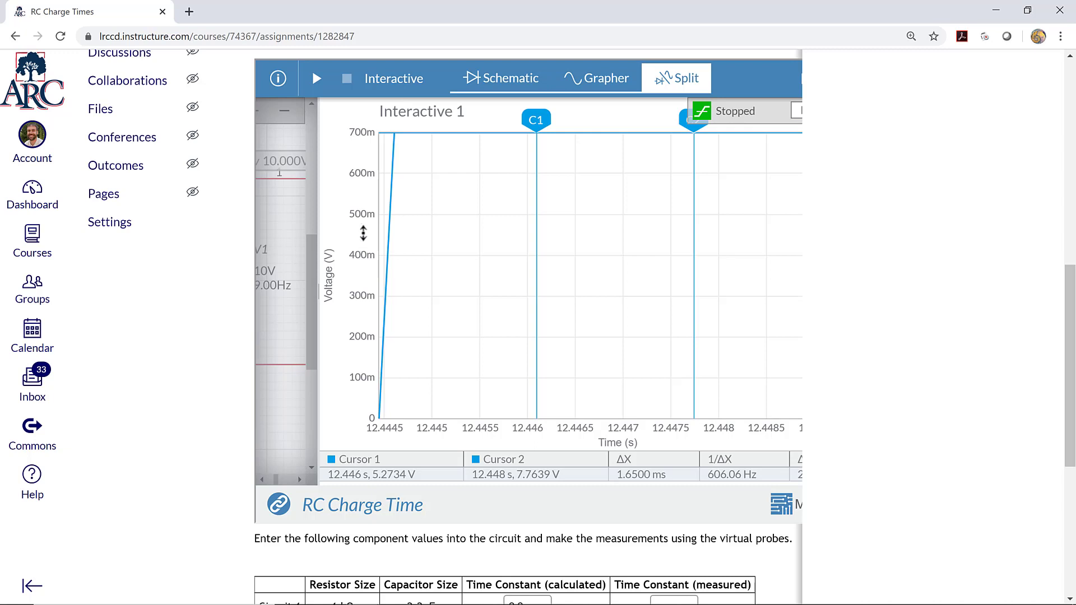
pyautogui.scroll(-2, 363, 232)
pyautogui.scroll(-1, 363, 233)
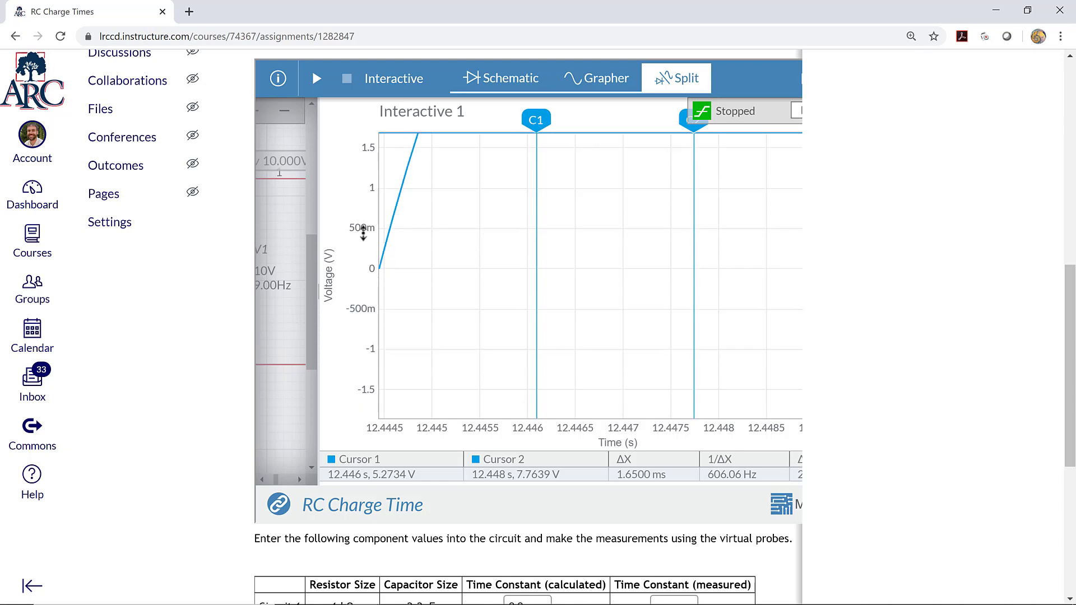
pyautogui.scroll(-2, 363, 233)
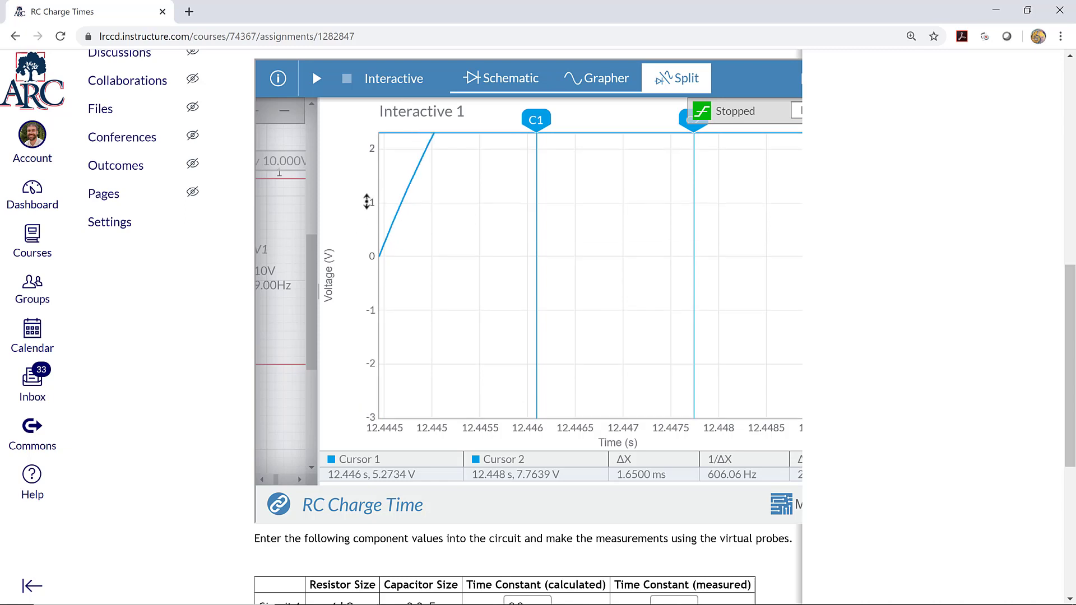
pyautogui.moveTo(367, 202); pyautogui.dragTo(369, 361)
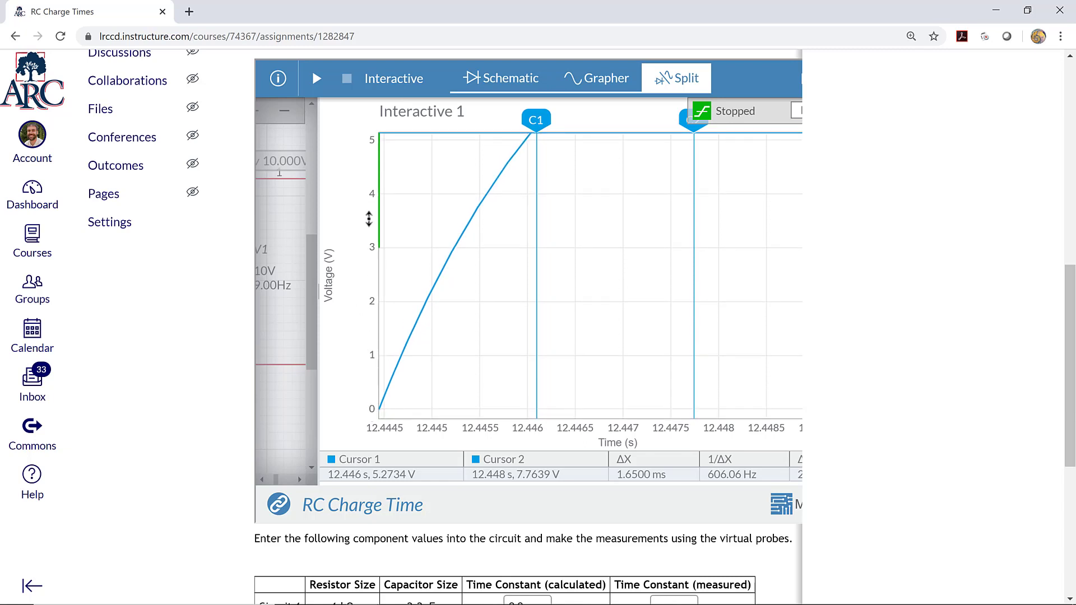
# Step: Zoom and pan the voltage axis to show -2.5 to 12.5 V, including the 10 V step
pyautogui.scroll(-2, 372, 227)
pyautogui.scroll(-2, 372, 230)
pyautogui.scroll(-1, 372, 229)
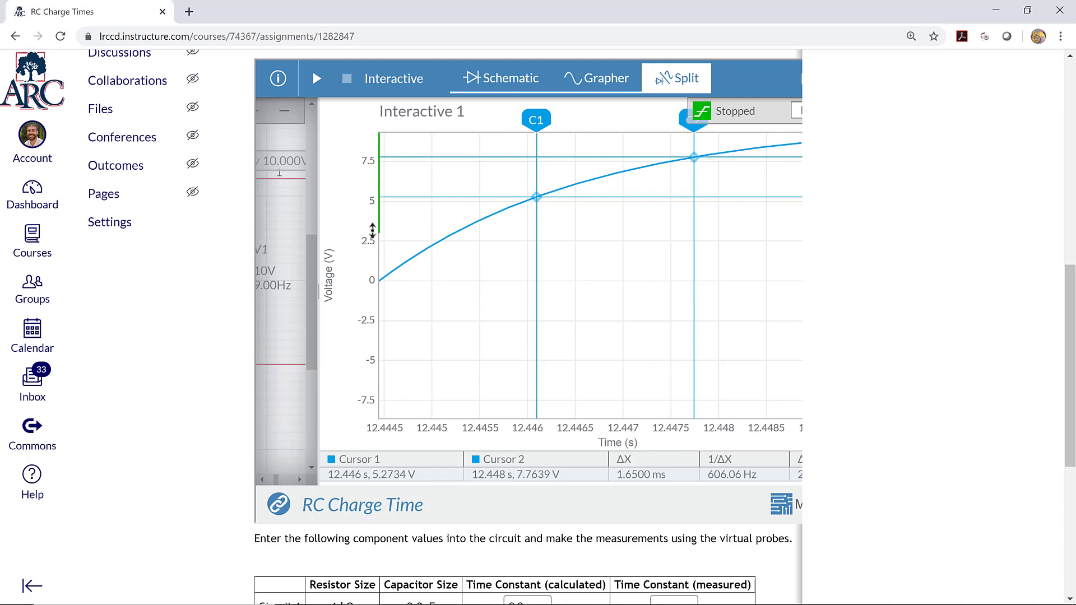
pyautogui.scroll(-1, 370, 225)
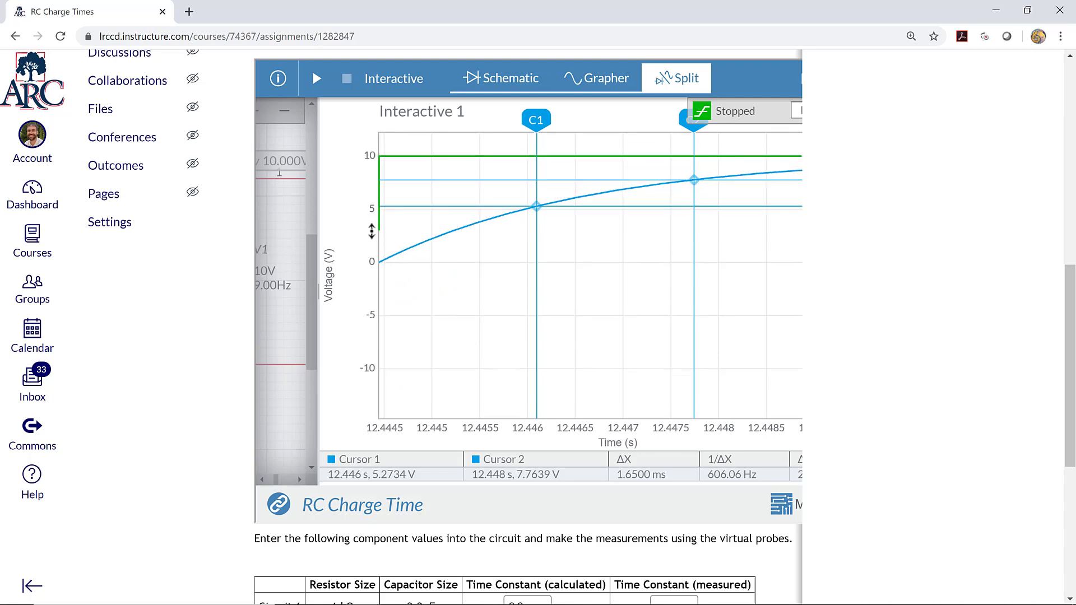
pyautogui.moveTo(370, 224); pyautogui.dragTo(368, 303)
pyautogui.scroll(1, 368, 302)
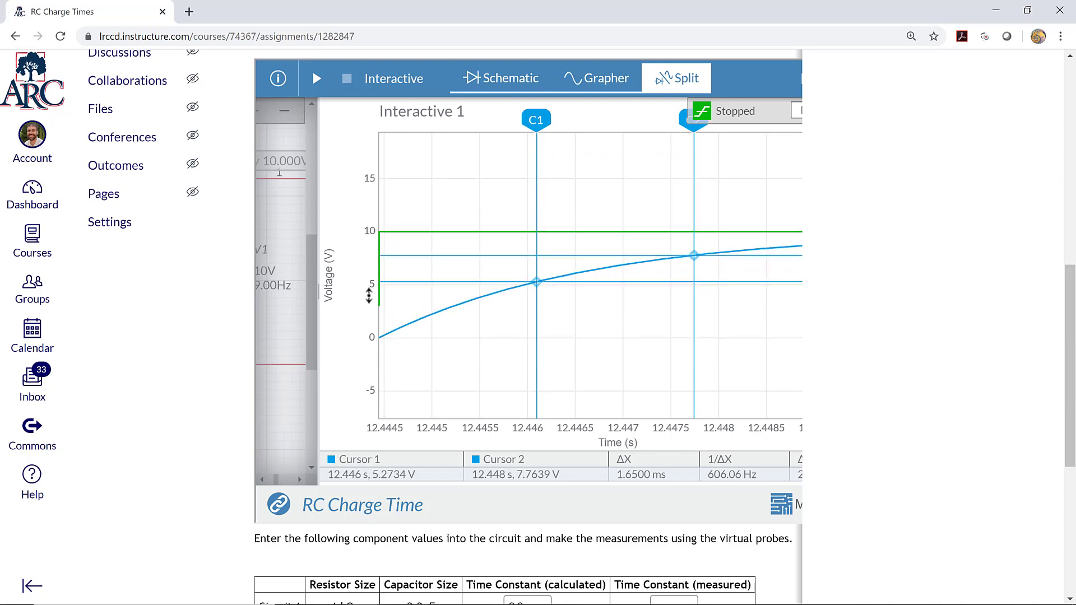
pyautogui.scroll(1, 367, 290)
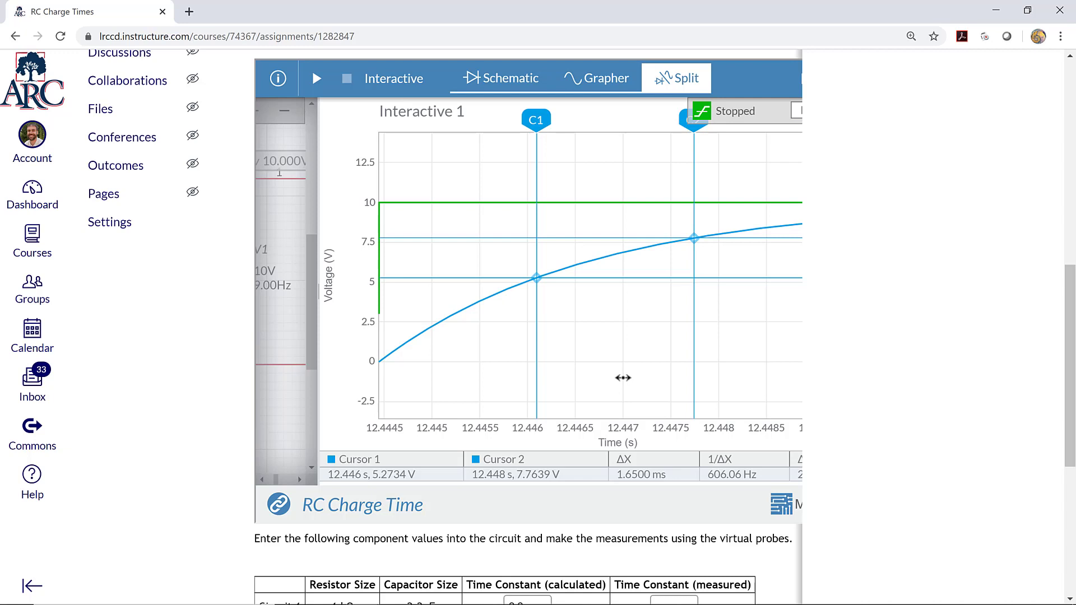
# Step: Zoom out the time axis to frame the step edge, and place cursor C1 at charge start
pyautogui.scroll(-2, 622, 378)
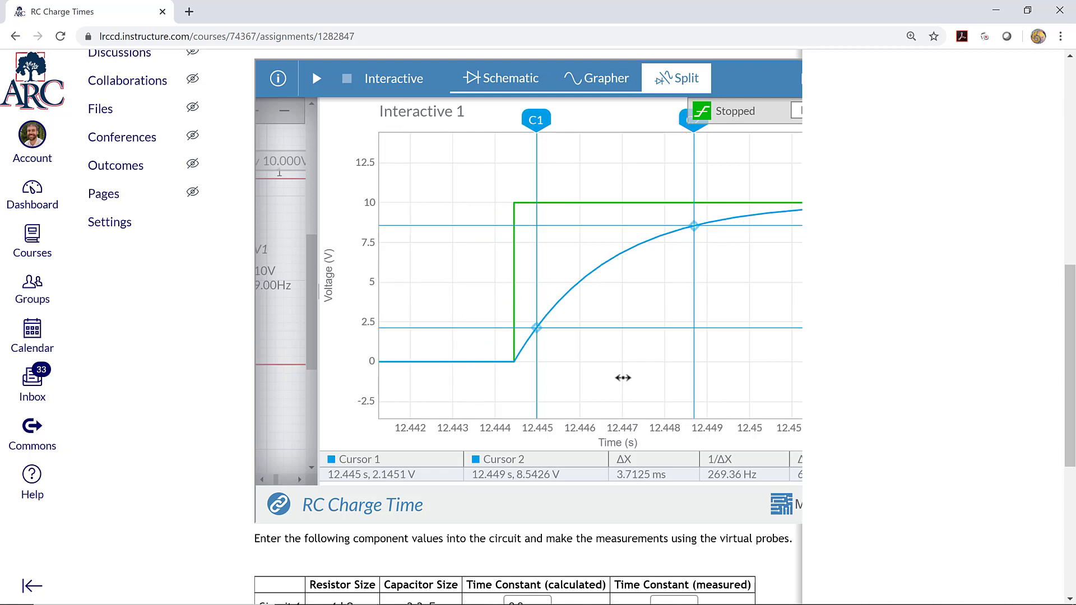
pyautogui.moveTo(588, 377)
pyautogui.mouseDown()
pyautogui.moveTo(528, 379)
pyautogui.moveTo(564, 385)
pyautogui.mouseUp()
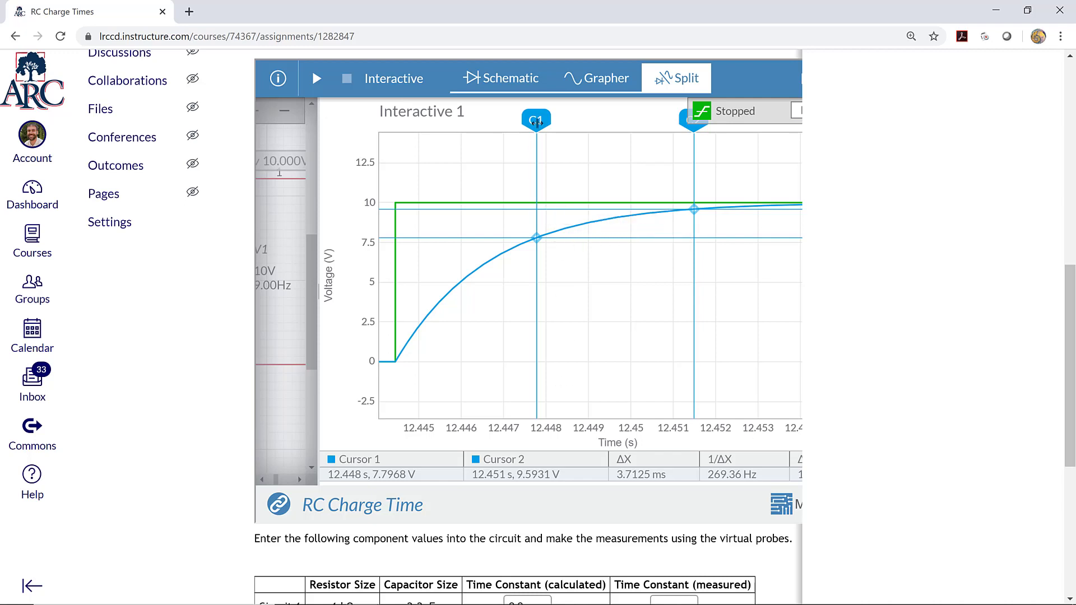
pyautogui.moveTo(536, 122); pyautogui.dragTo(522, 122)
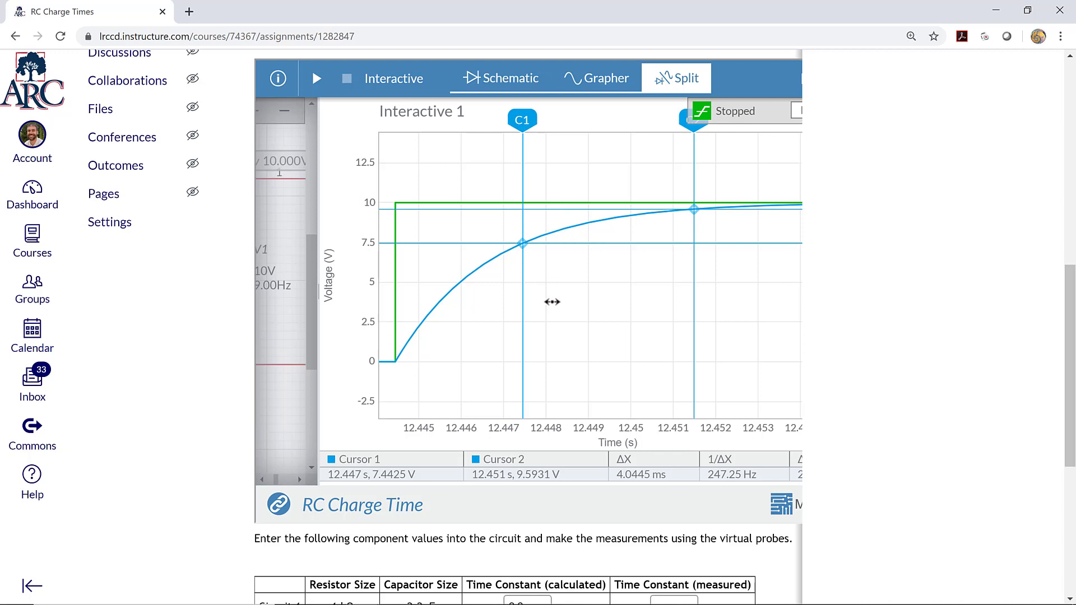
pyautogui.moveTo(522, 119); pyautogui.dragTo(395, 137)
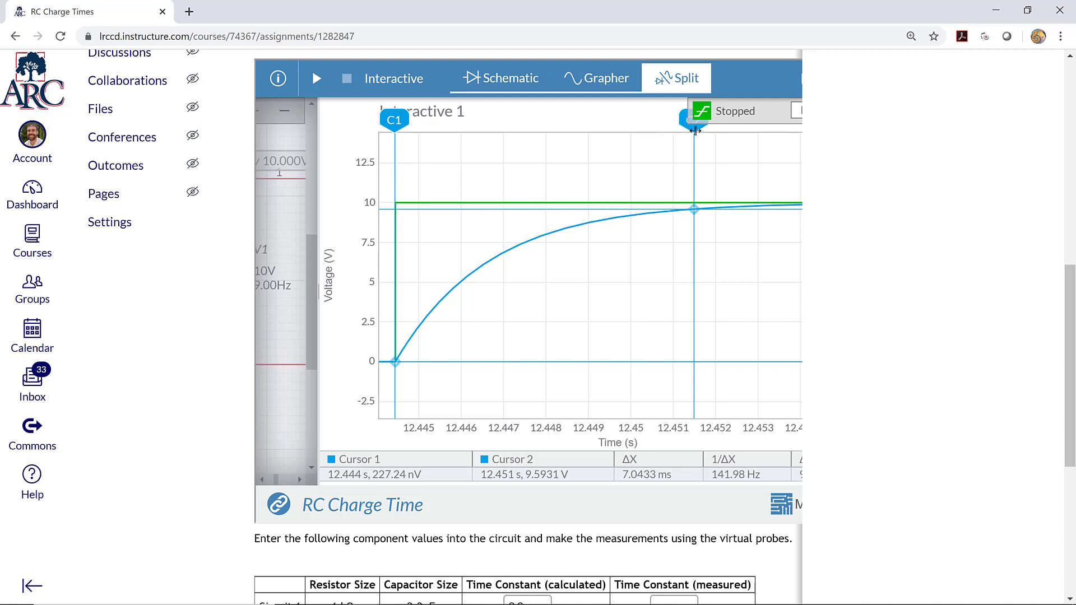
# Step: Drag cursor C2 back along the charging curve toward the roughly 6.3 V point
pyautogui.moveTo(695, 130); pyautogui.dragTo(608, 134)
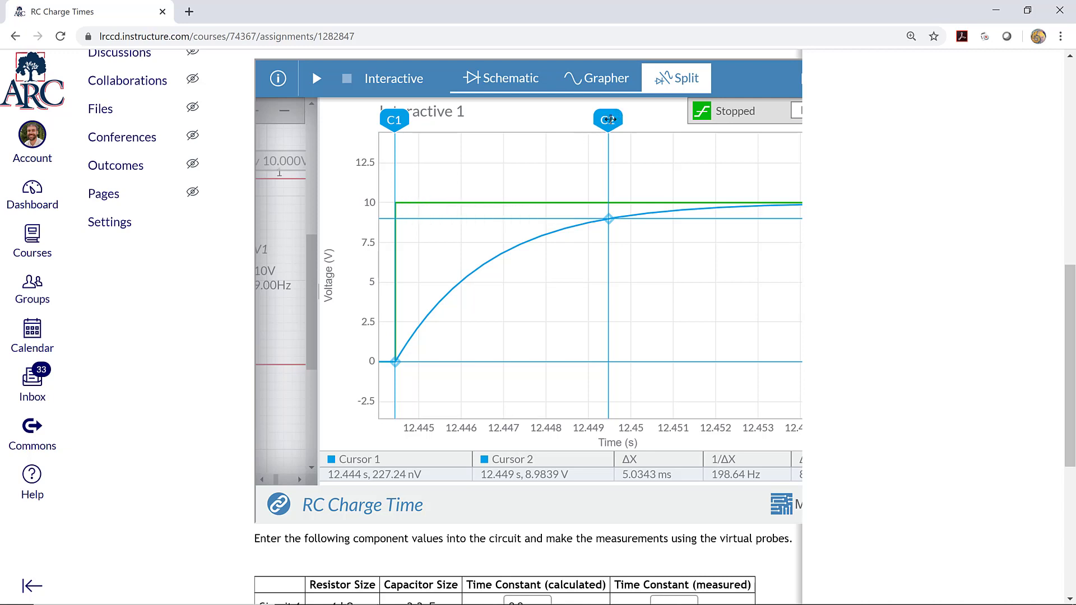
pyautogui.moveTo(612, 119)
pyautogui.mouseDown()
pyautogui.moveTo(549, 131)
pyautogui.moveTo(559, 135)
pyautogui.mouseUp()
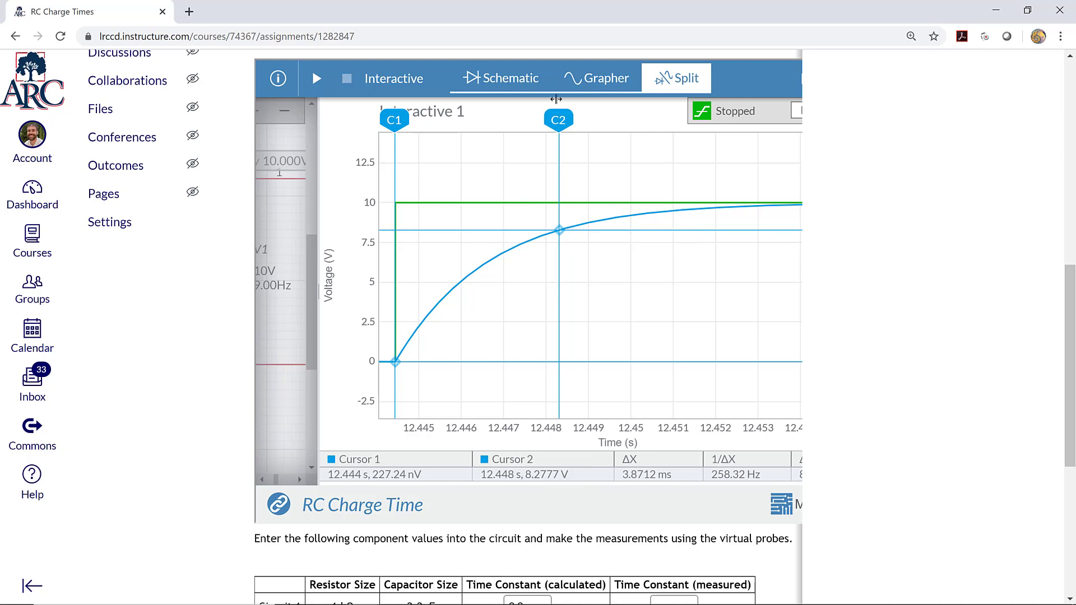
pyautogui.moveTo(563, 115); pyautogui.dragTo(488, 119)
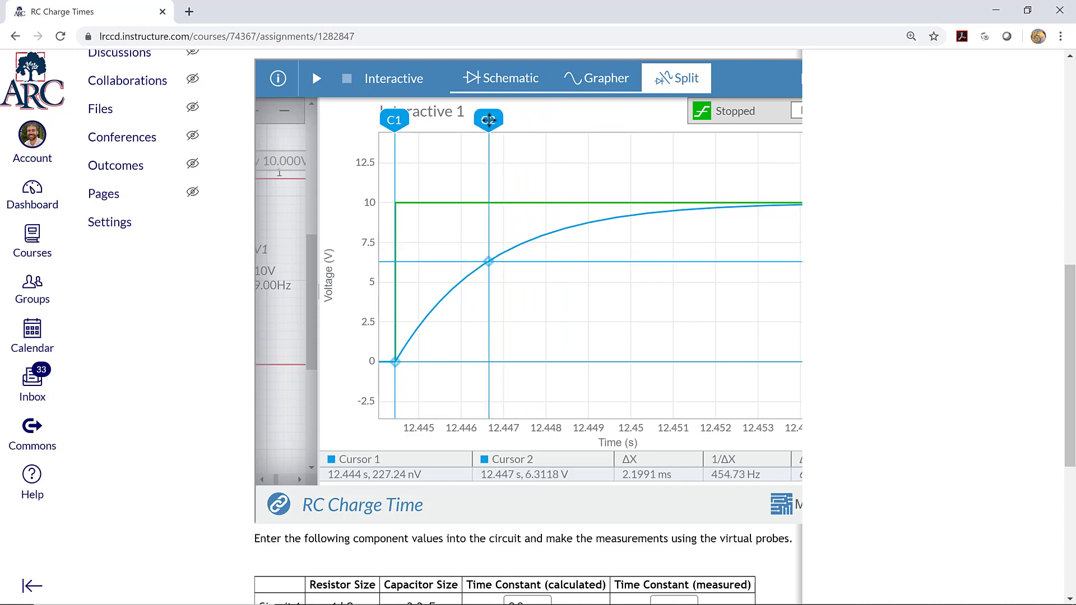
pyautogui.moveTo(489, 119); pyautogui.dragTo(488, 120)
# Step: Zoom in on the step edge, putting C1 at 18.3 mV and C2 at 6.32 V, 2.2025 ms apart
pyautogui.scroll(2, 472, 398)
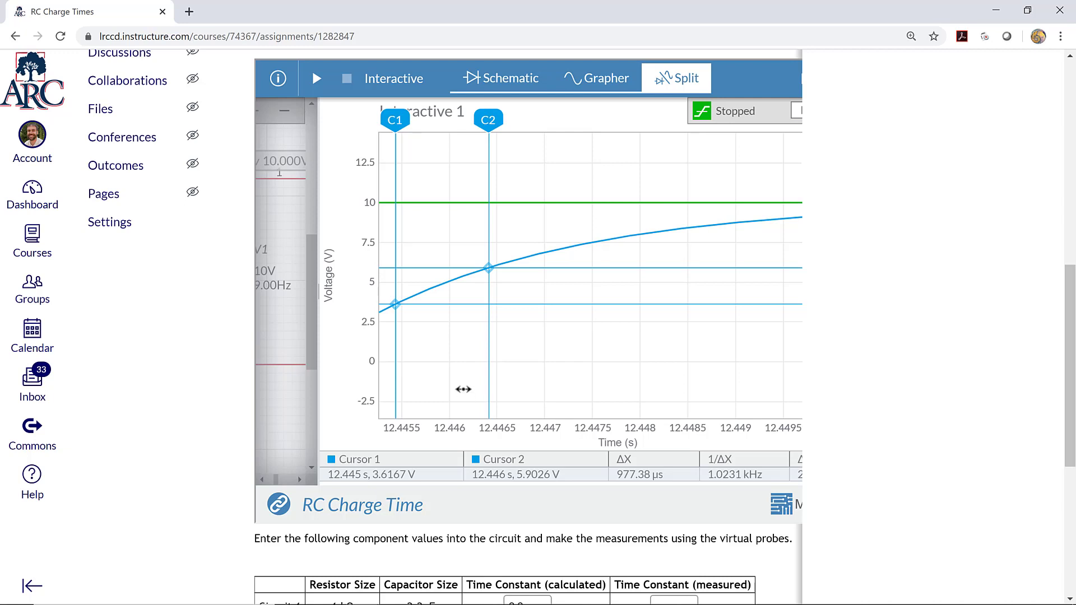
pyautogui.moveTo(472, 398)
pyautogui.mouseDown()
pyautogui.moveTo(574, 383)
pyautogui.moveTo(511, 383)
pyautogui.mouseUp()
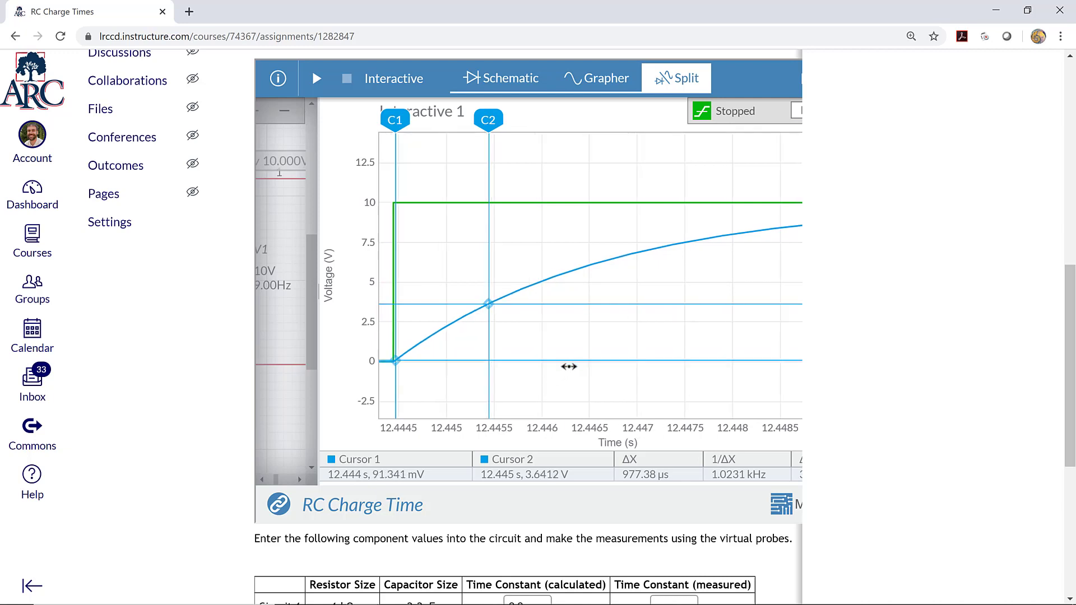
pyautogui.scroll(2, 568, 366)
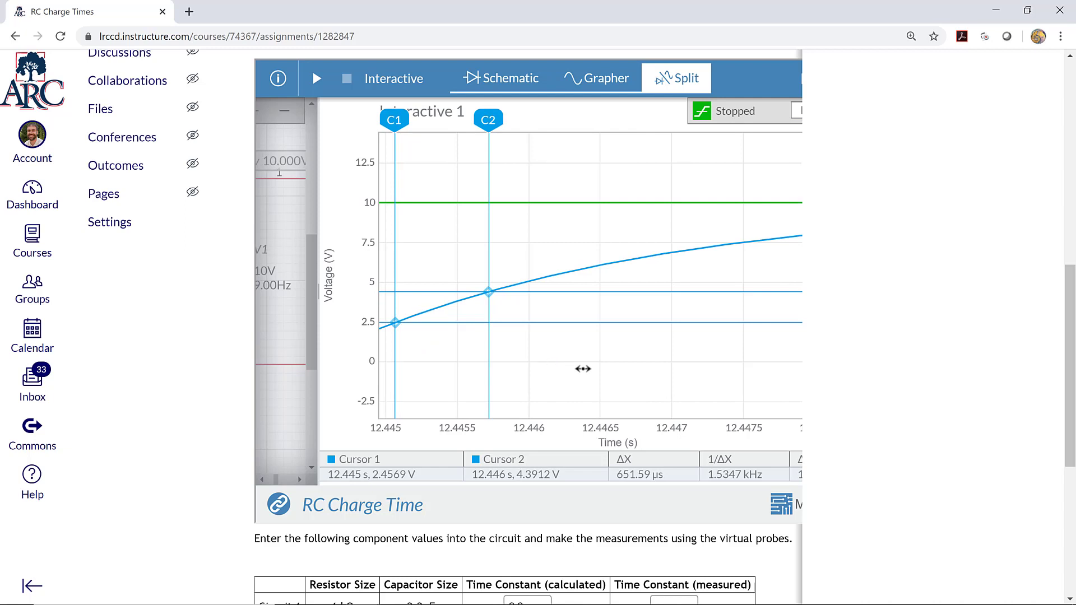
pyautogui.moveTo(581, 368)
pyautogui.mouseDown()
pyautogui.moveTo(620, 366)
pyautogui.moveTo(596, 370)
pyautogui.mouseUp()
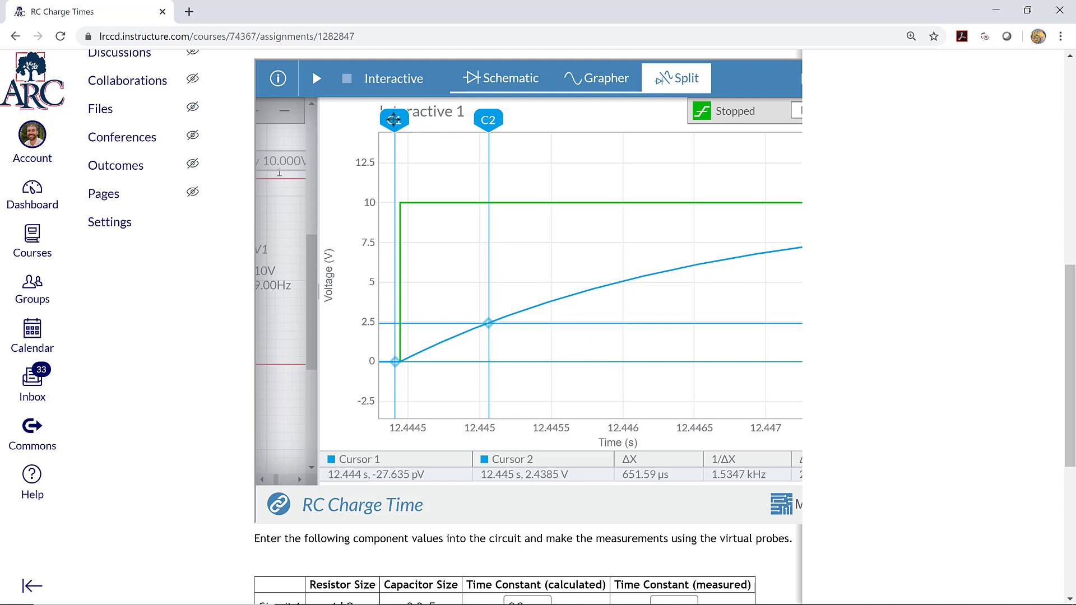
pyautogui.moveTo(395, 119); pyautogui.dragTo(400, 121)
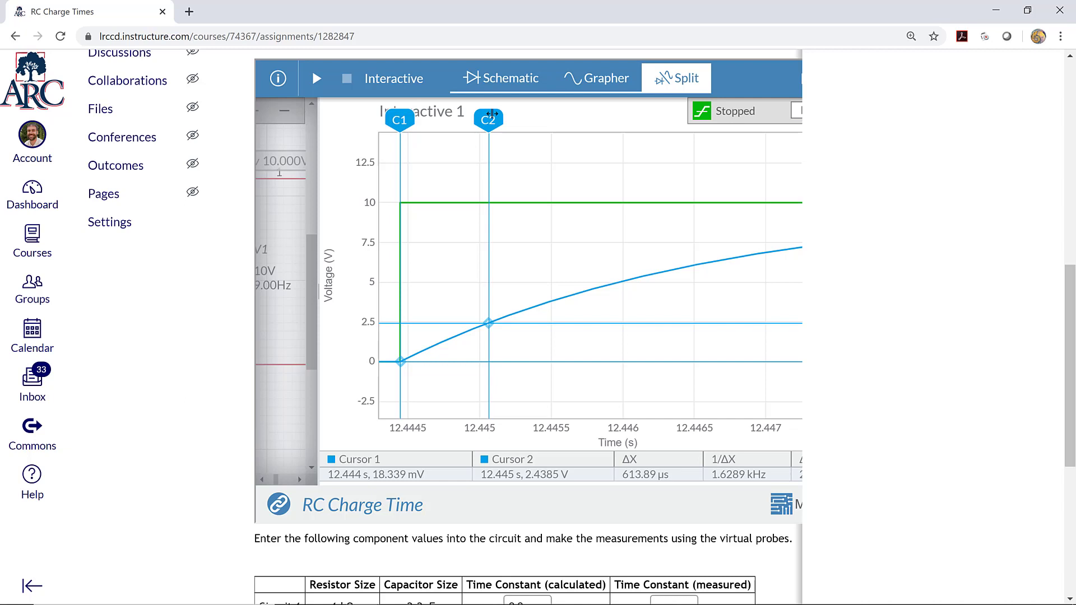
pyautogui.moveTo(496, 117); pyautogui.dragTo(716, 122)
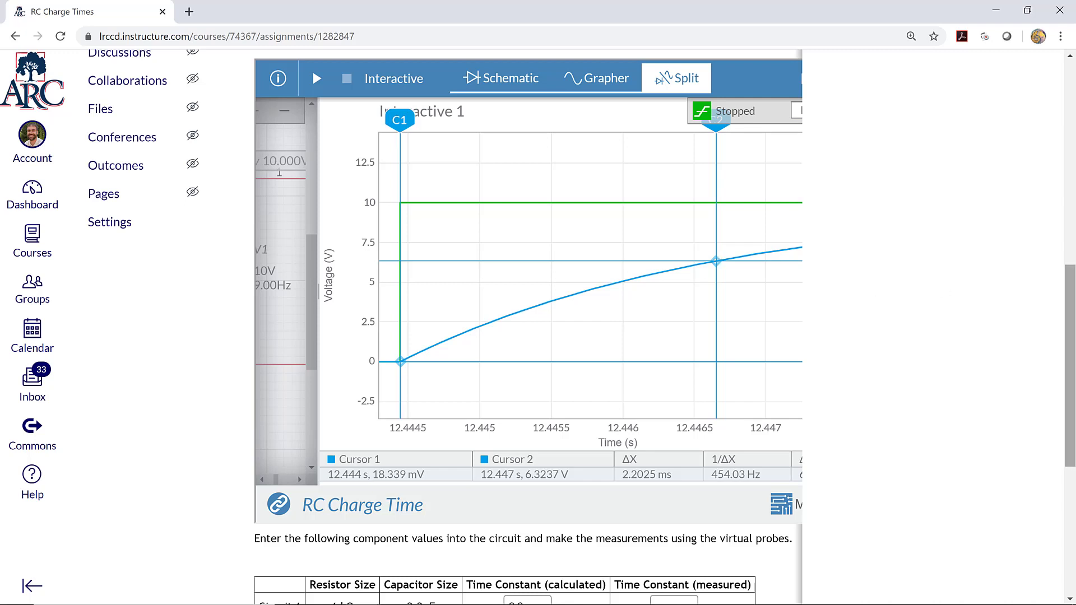
pyautogui.moveTo(1073, 296); pyautogui.dragTo(1072, 326)
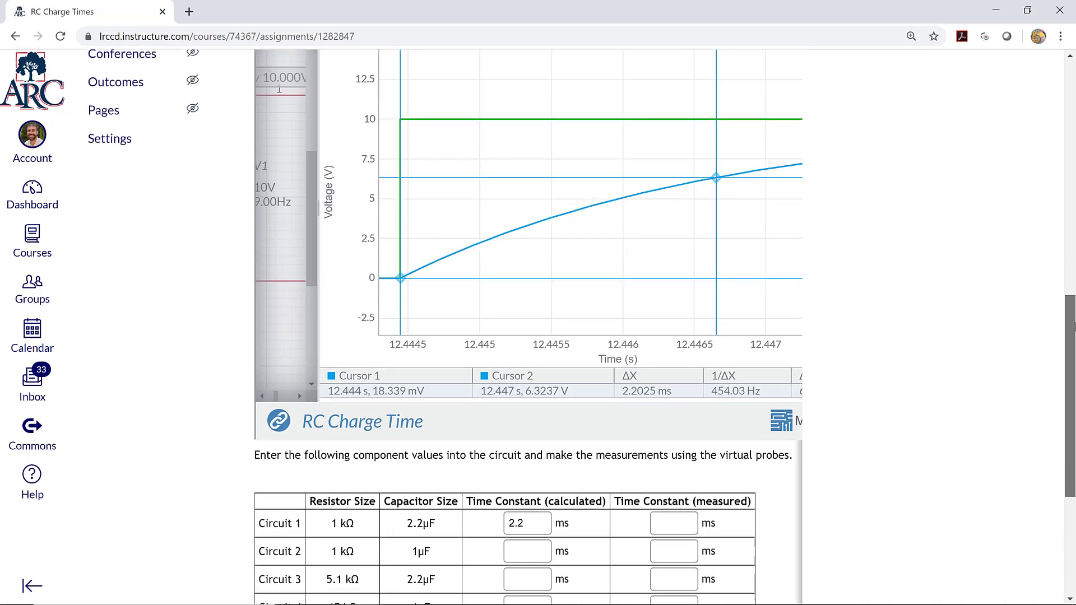
pyautogui.moveTo(1072, 326); pyautogui.dragTo(1072, 292)
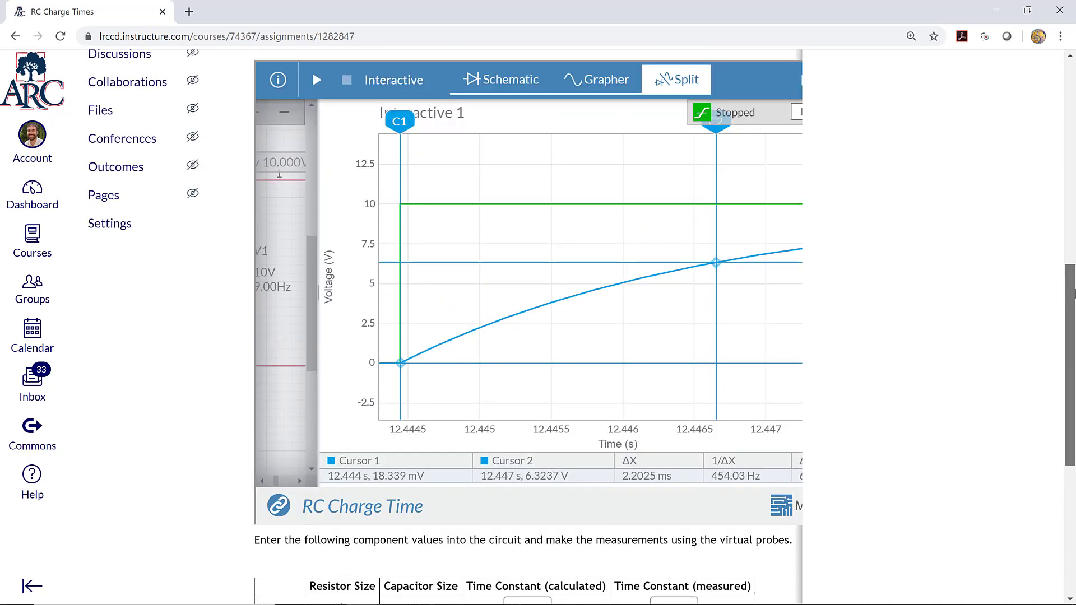